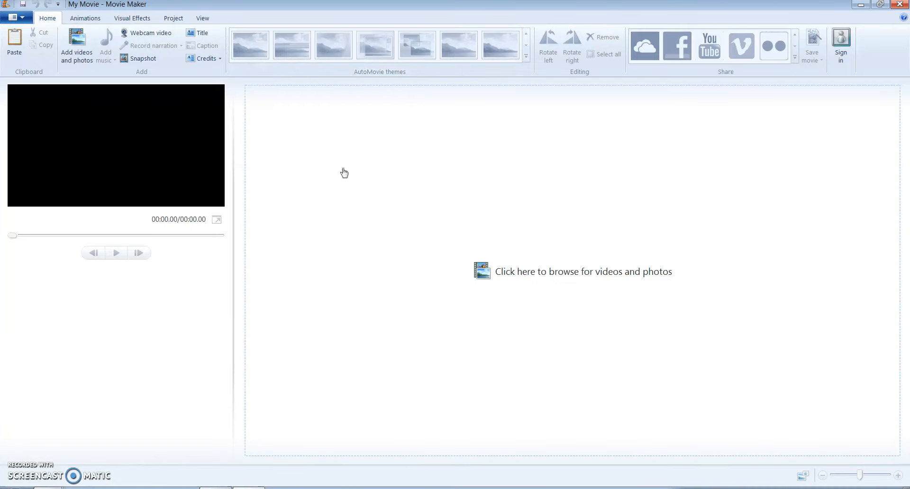
Add all eight photos and the walking in puddle video from the Music Video folder to the project
left_click(75, 46)
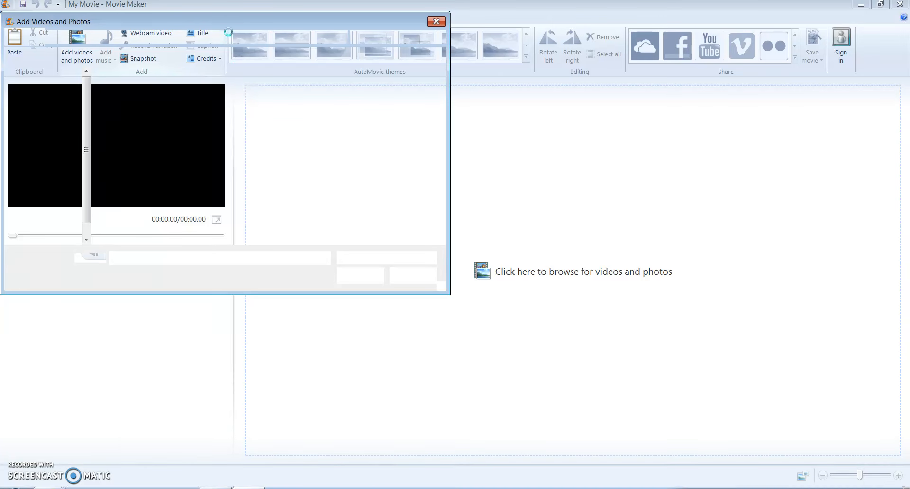
left_click_drag(213, 24, 383, 99)
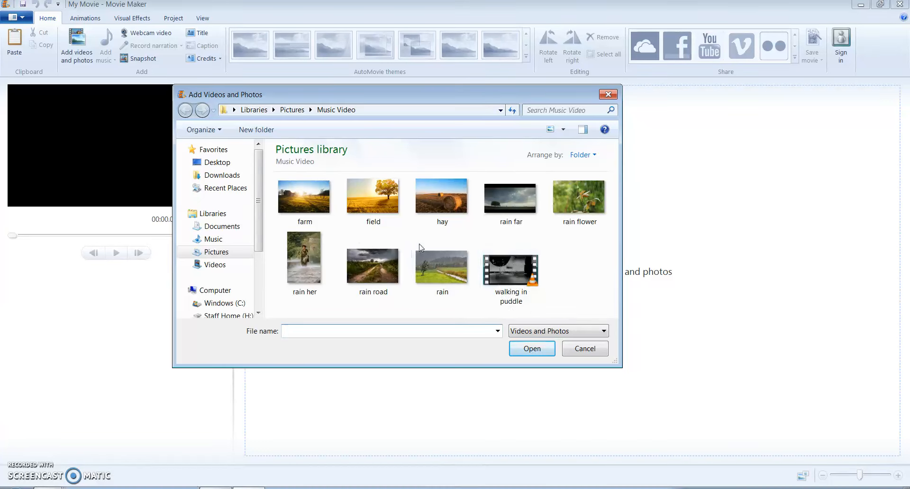
left_click(297, 215)
left_click(534, 274, "shift")
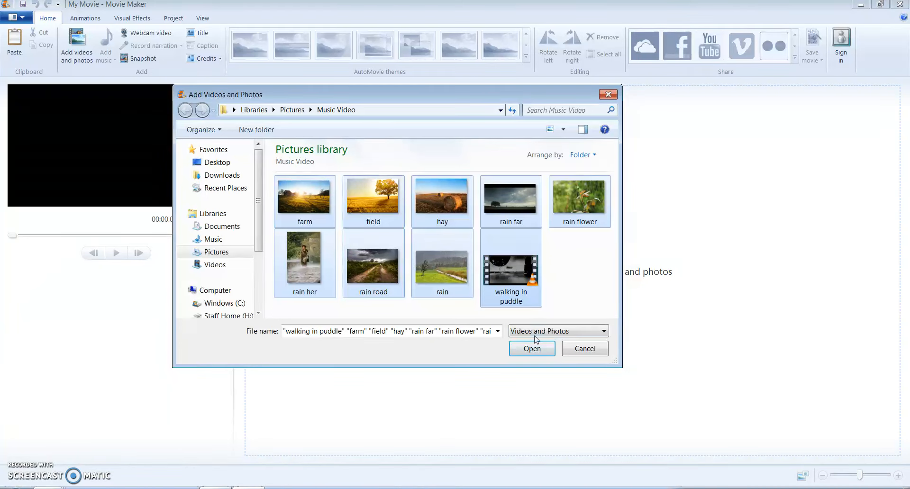
left_click(533, 351)
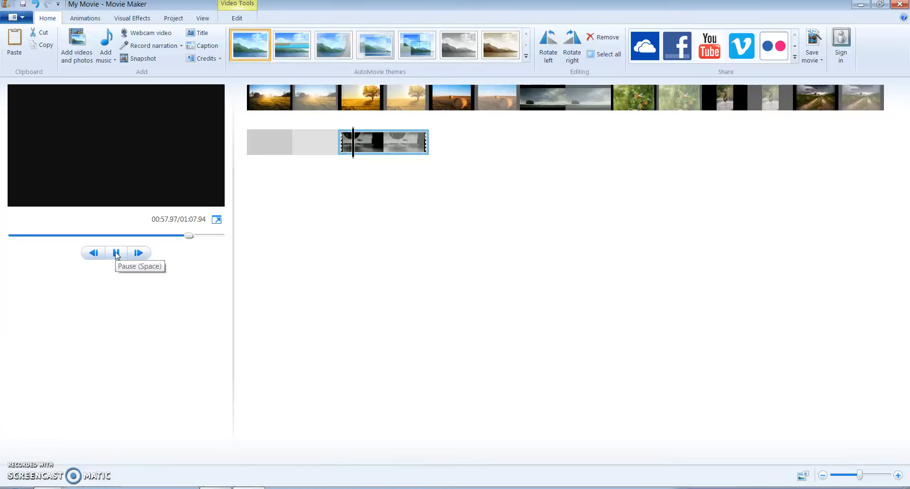
Preview the walking in puddle video and scrub the playhead across the timeline back to the start of the movie
left_click(117, 255)
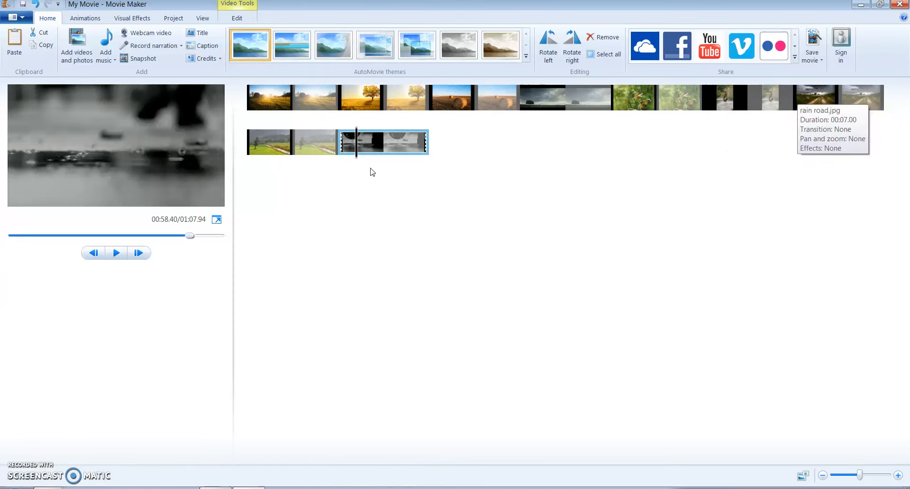
left_click(247, 115)
left_click_drag(247, 118, 355, 158)
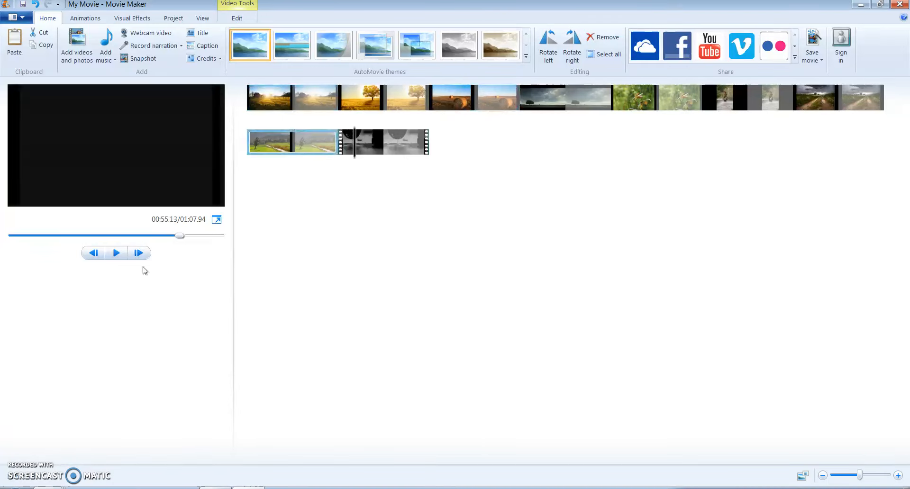
left_click(117, 253)
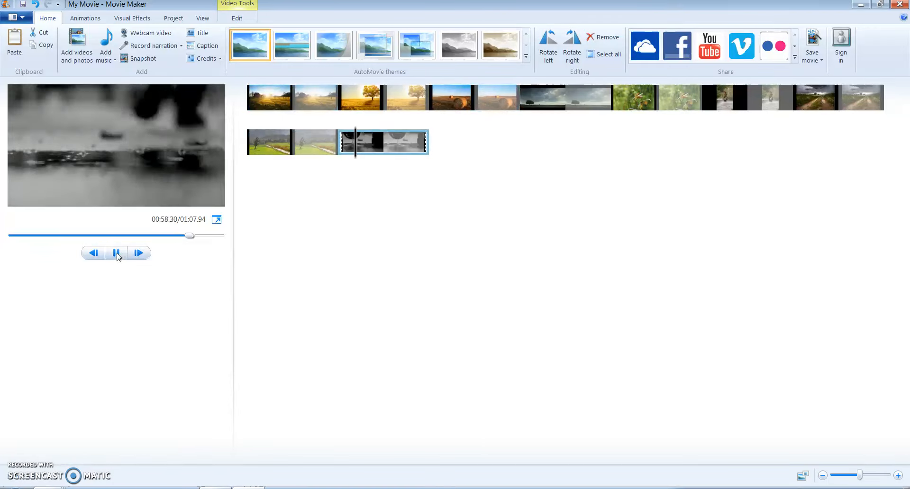
left_click(117, 253)
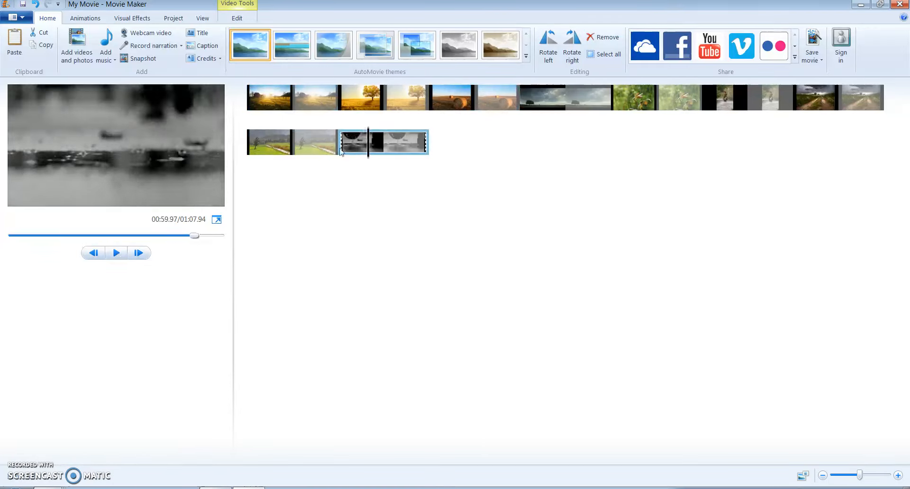
left_click_drag(370, 152, 241, 104)
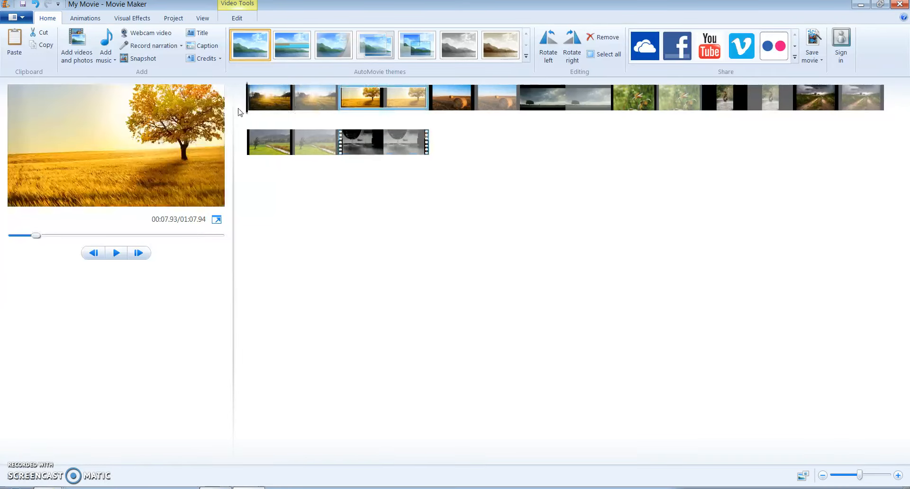
Set the duration of every photo except rain far to 5.00 seconds
left_click(294, 102)
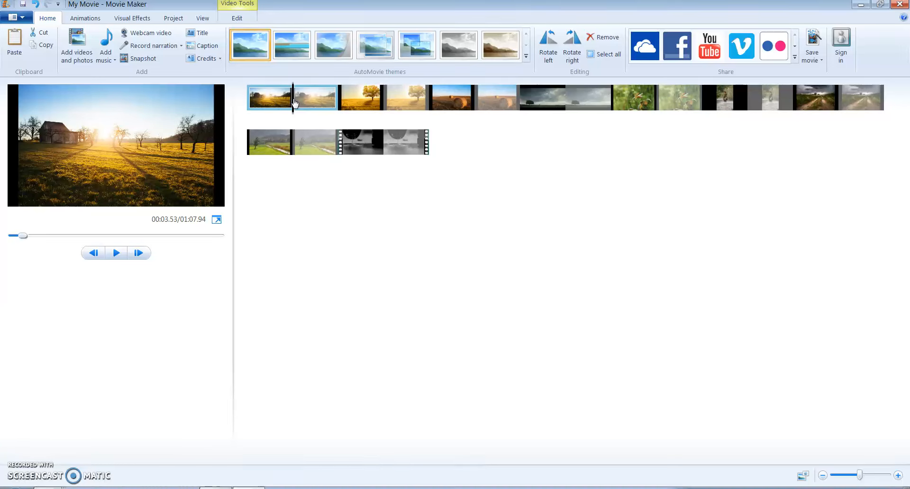
left_click(348, 108, "ctrl")
left_click(237, 19)
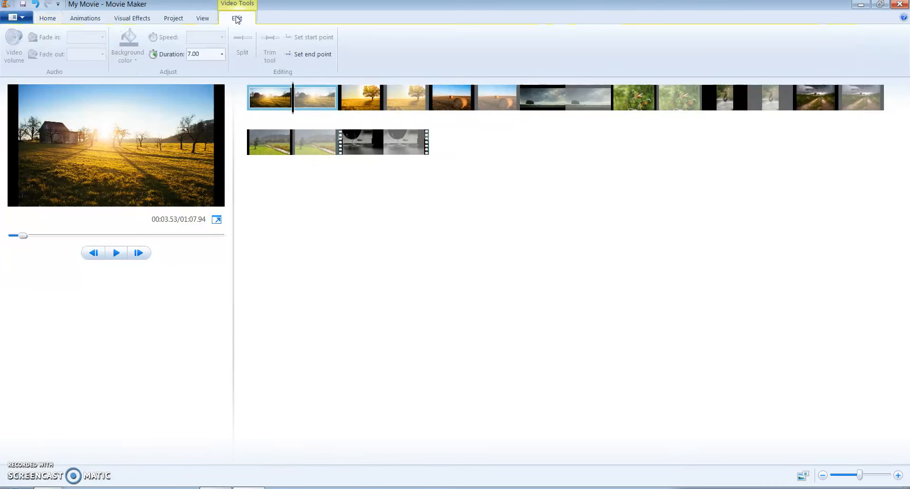
left_click(222, 54)
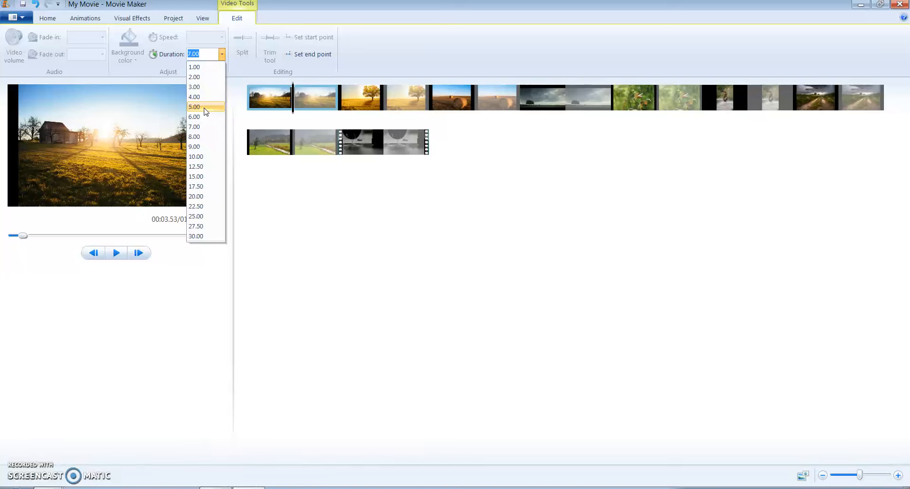
left_click(407, 247)
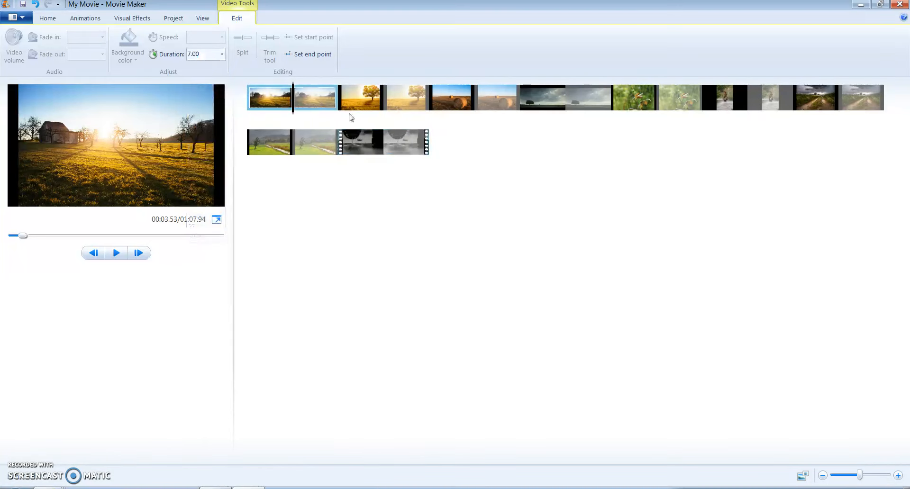
left_click(357, 101, "shift")
left_click(436, 97, "shift")
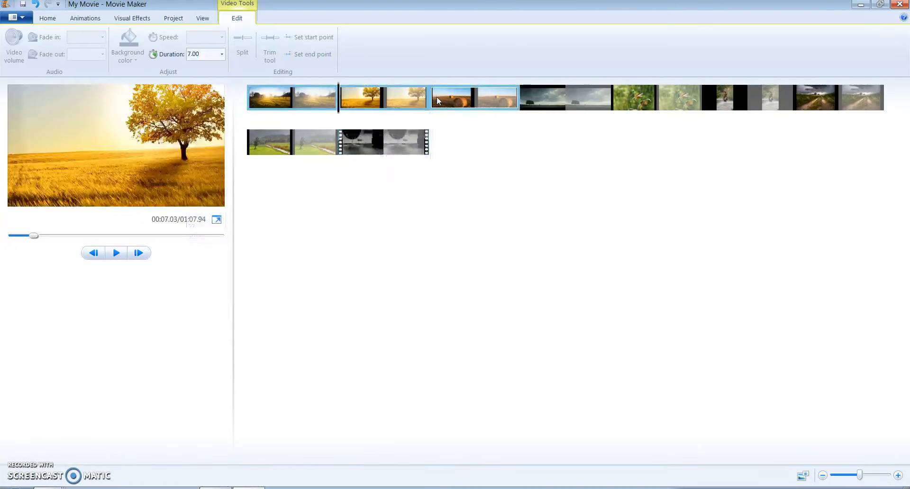
left_click(645, 95, "shift")
left_click(716, 99, "shift")
left_click(816, 101, "shift")
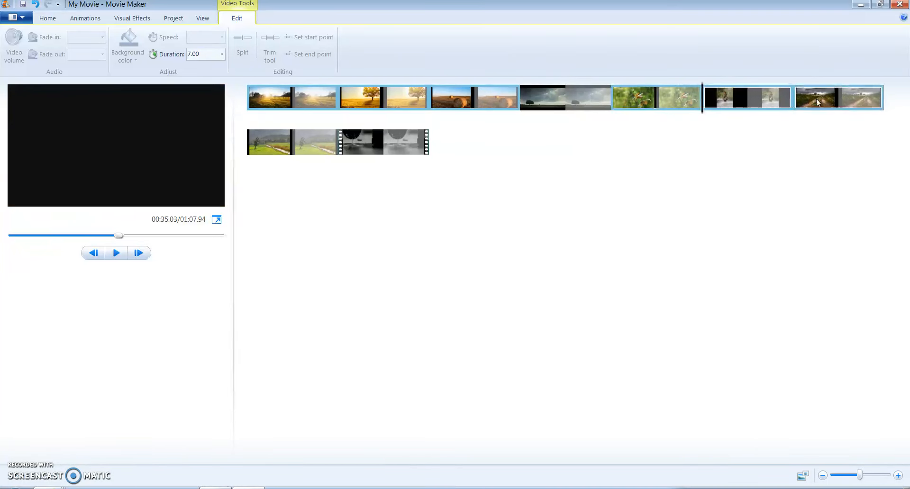
left_click(309, 146, "ctrl")
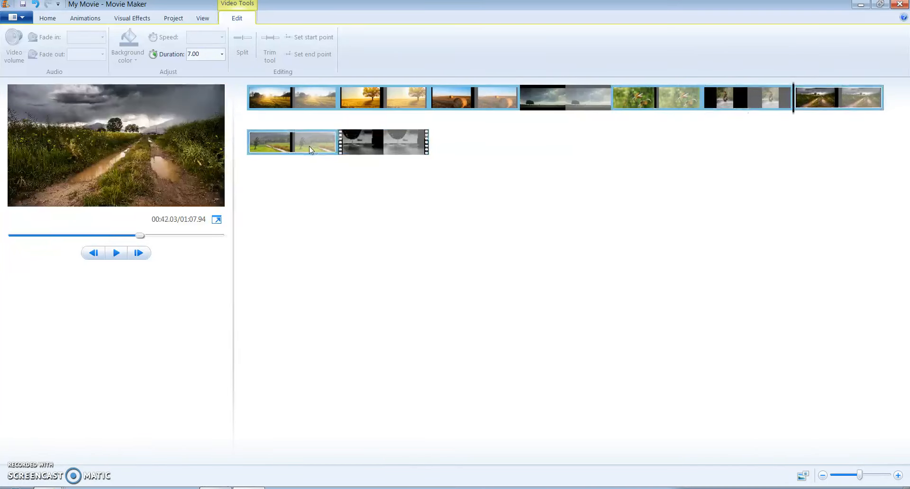
left_click(221, 54)
left_click(207, 104)
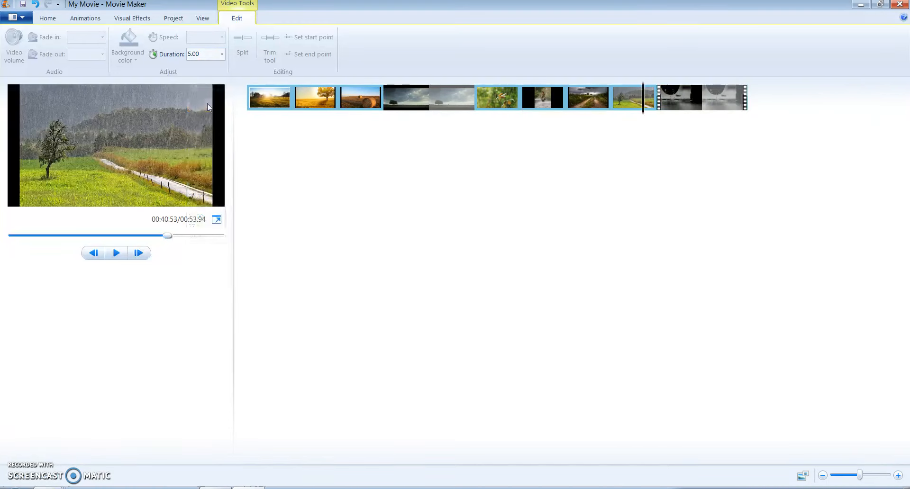
Set the duration of the rain far photo to 10.00 seconds
left_click(296, 107)
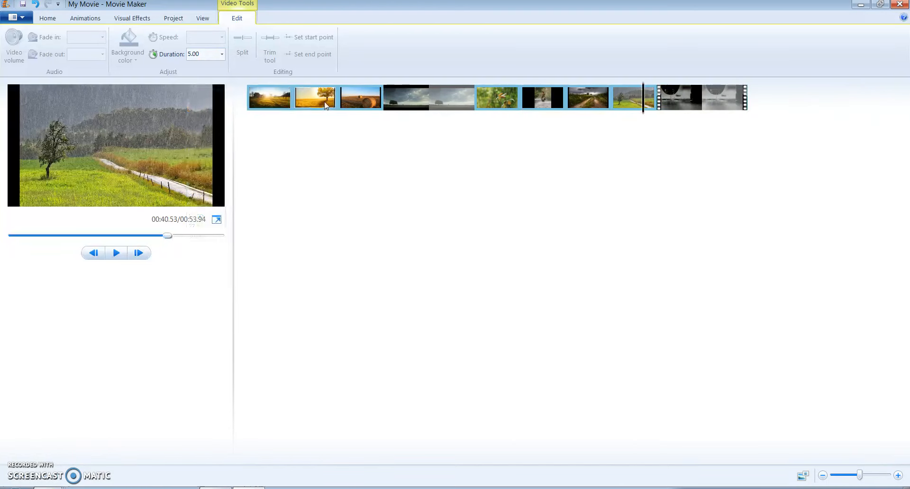
left_click(449, 107)
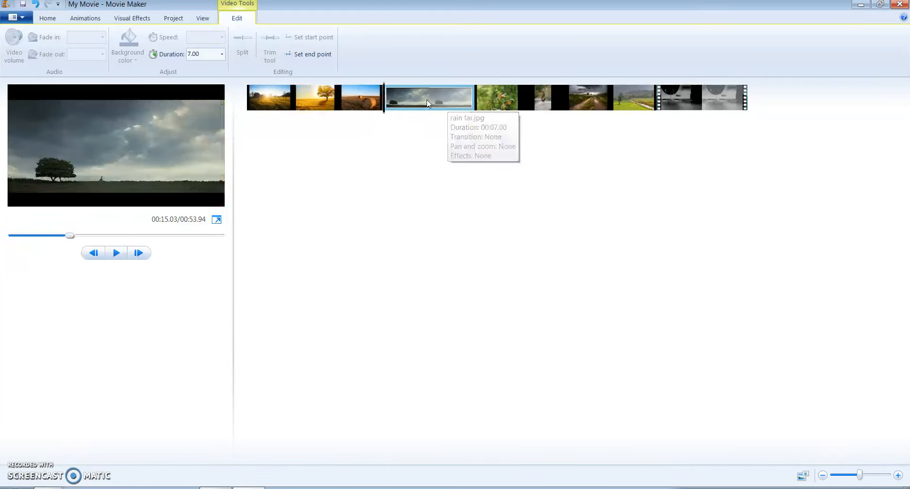
left_click(221, 54)
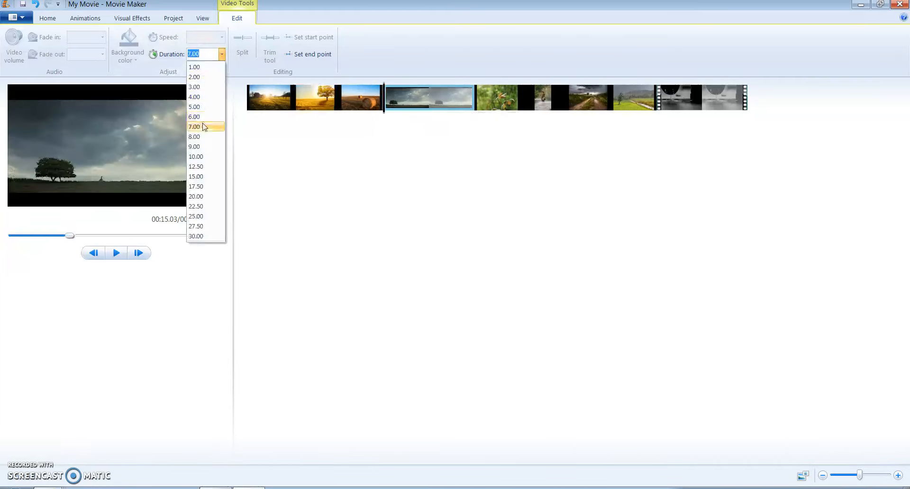
left_click(205, 157)
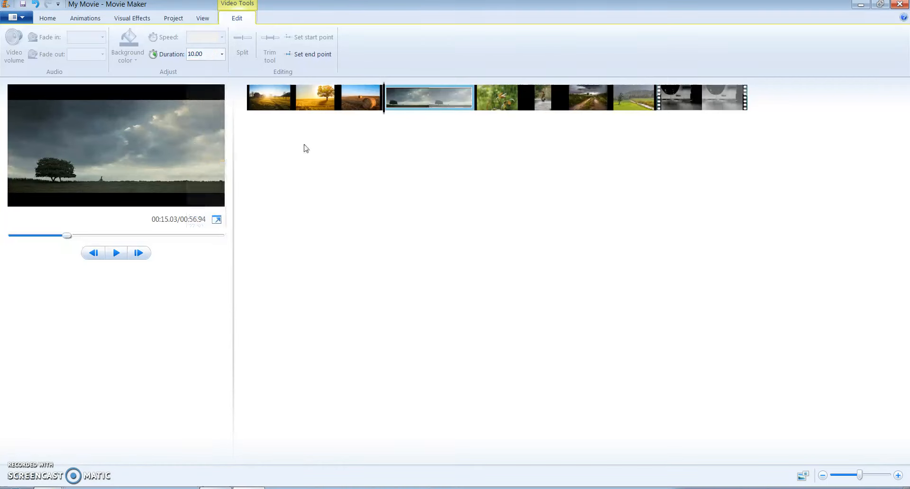
Remove the rain her photo from the timeline
left_click(546, 103)
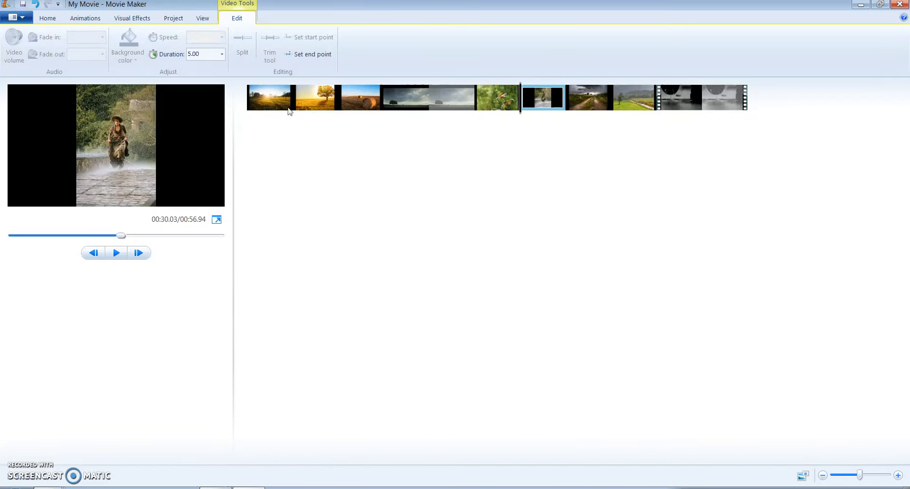
mouse_move(542, 106)
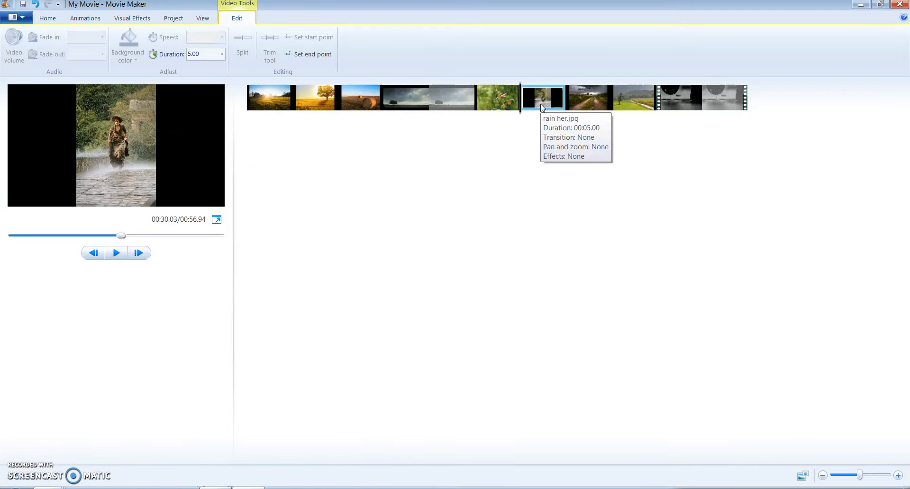
key("Delete")
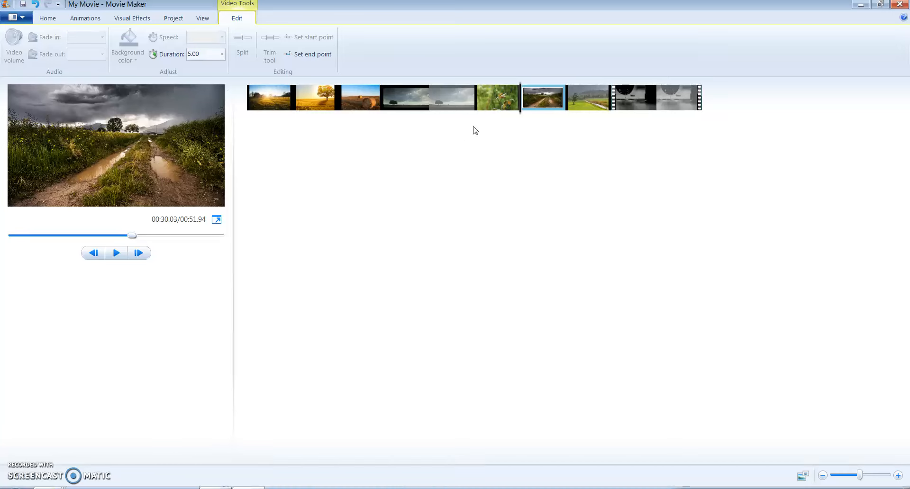
Turn the walking in puddle video's volume all the way down and keep its playback speed at 1x
left_click(670, 96)
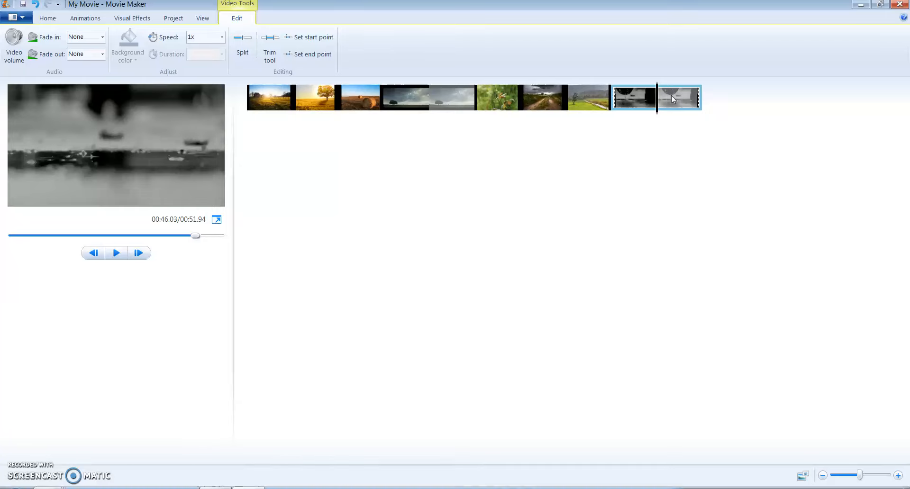
left_click(16, 55)
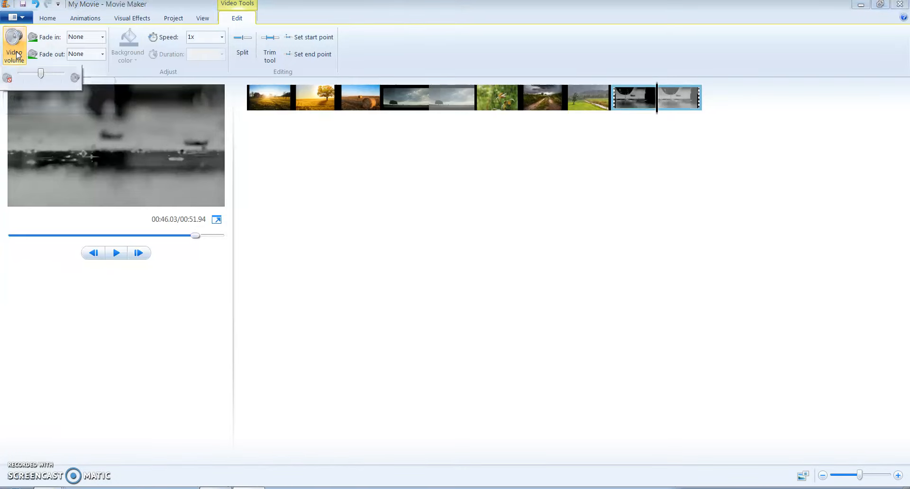
left_click_drag(38, 75, 14, 75)
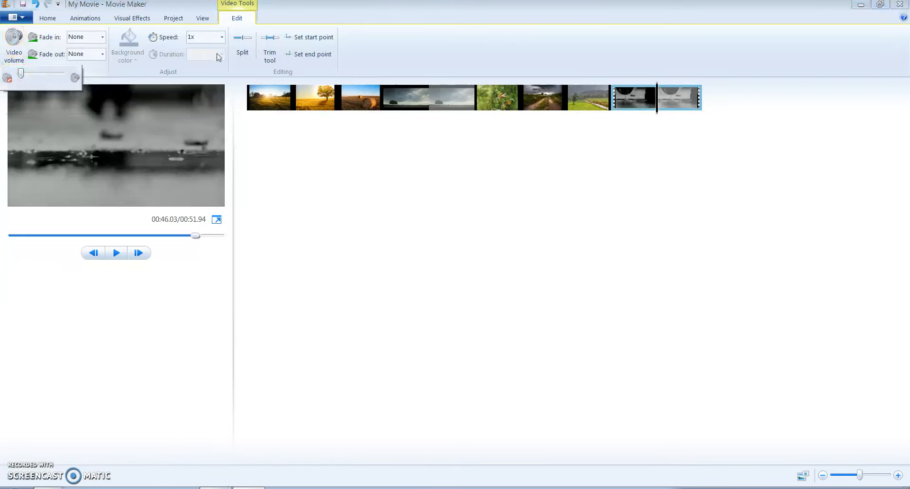
left_click(222, 37)
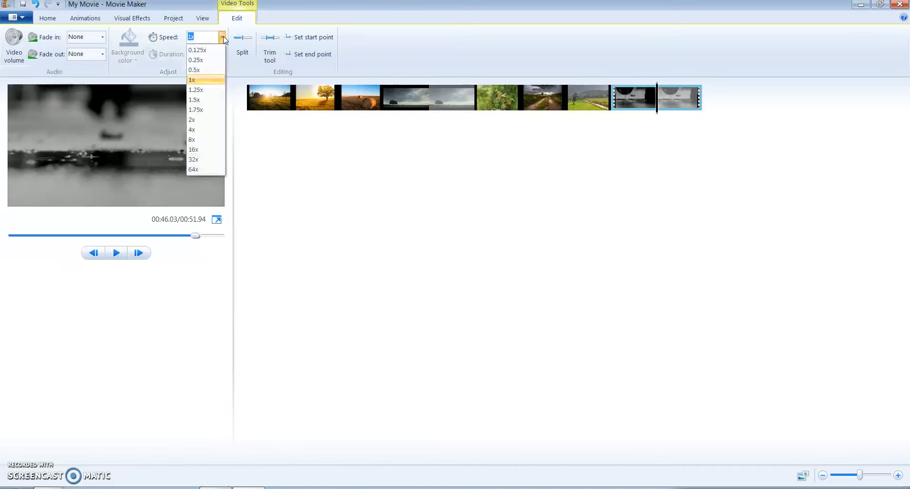
left_click(193, 80)
Split the walking in puddle video at 00:43.50 on the timeline
left_click_drag(658, 113, 632, 117)
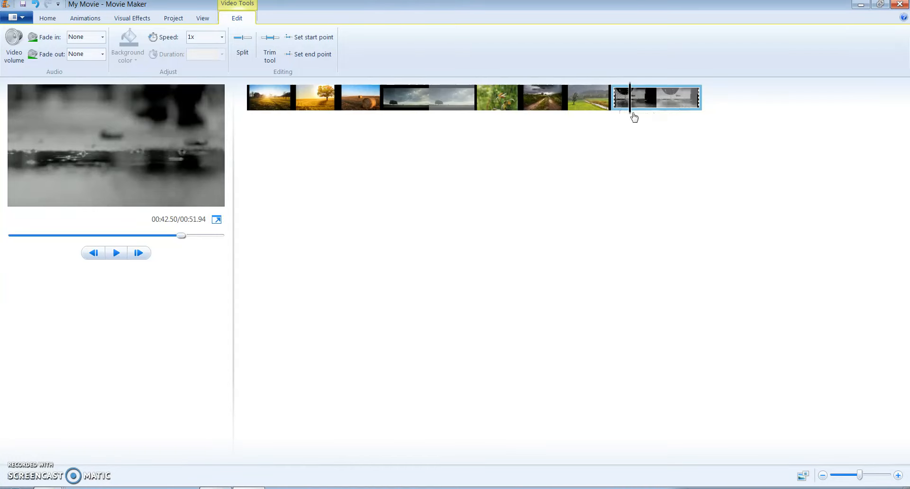
left_click_drag(631, 117, 638, 118)
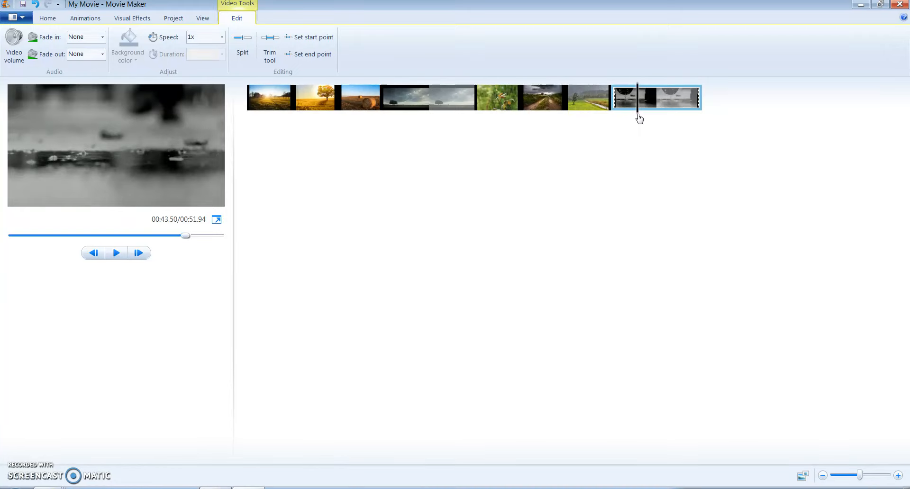
left_click(242, 60)
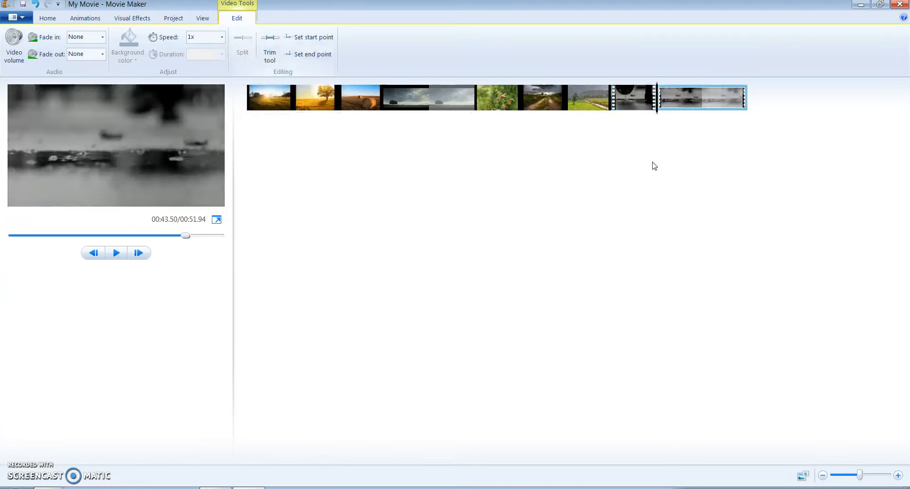
Undo the split of the walking in puddle video
left_click(627, 106)
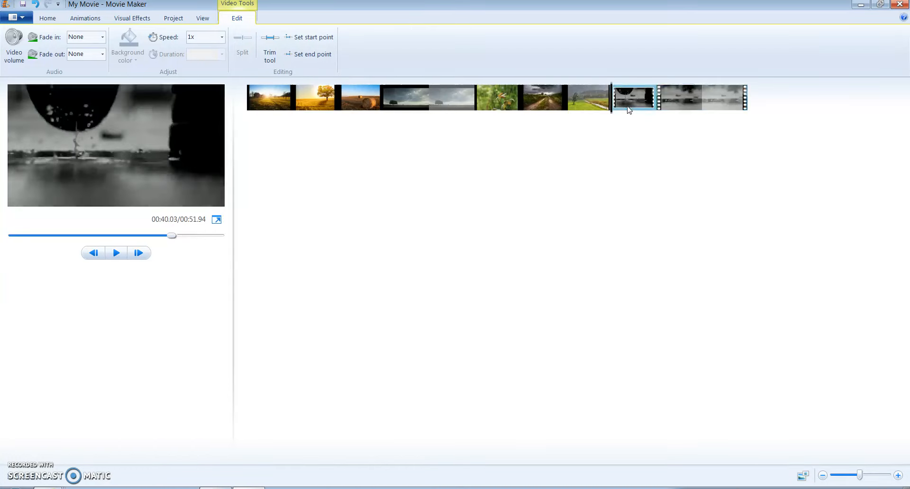
right_click(628, 110)
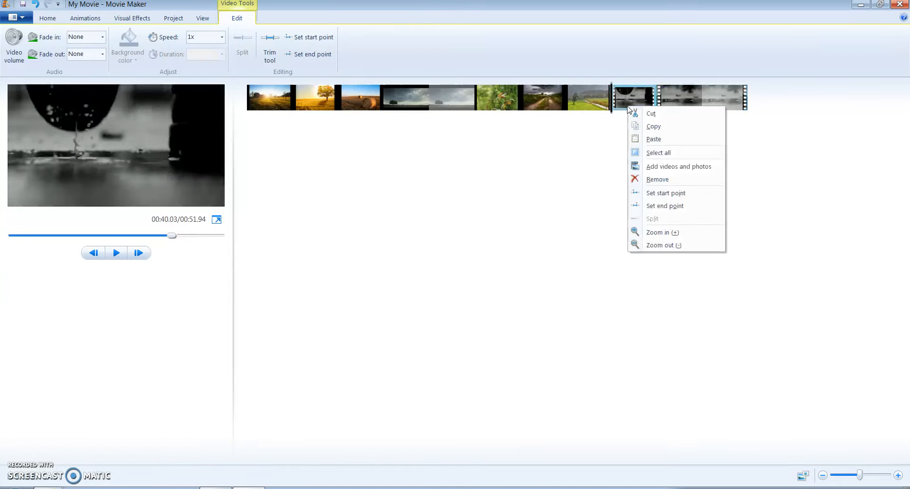
left_click(587, 180)
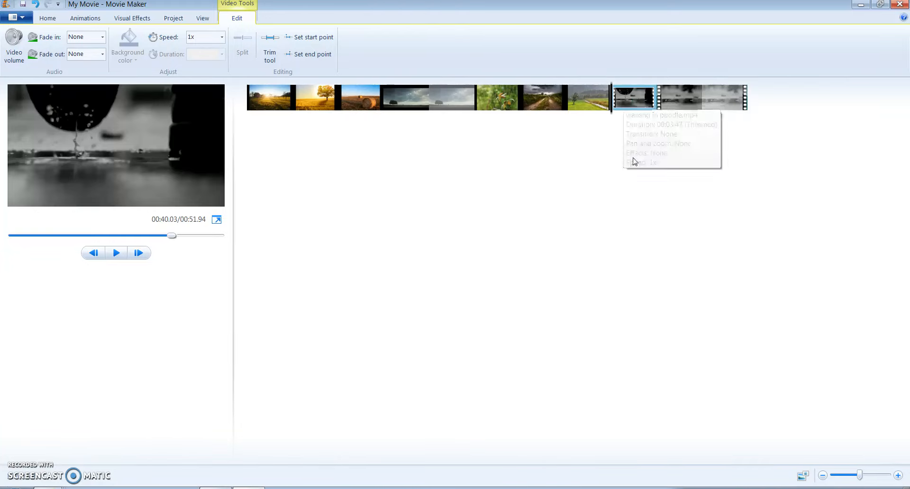
key("ctrl+z")
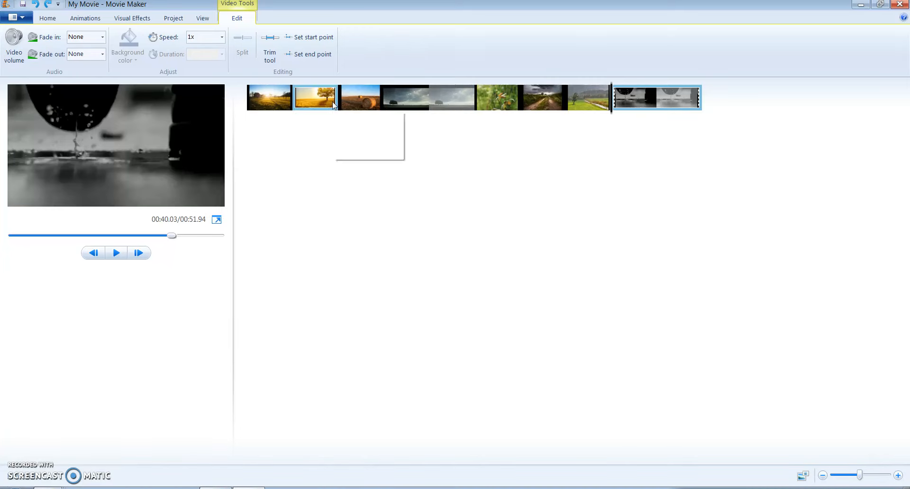
Reorder the timeline so field.png comes first and the dirt road and green meadow photos follow hay.jpg, and preview the opening
left_click_drag(322, 104, 256, 101)
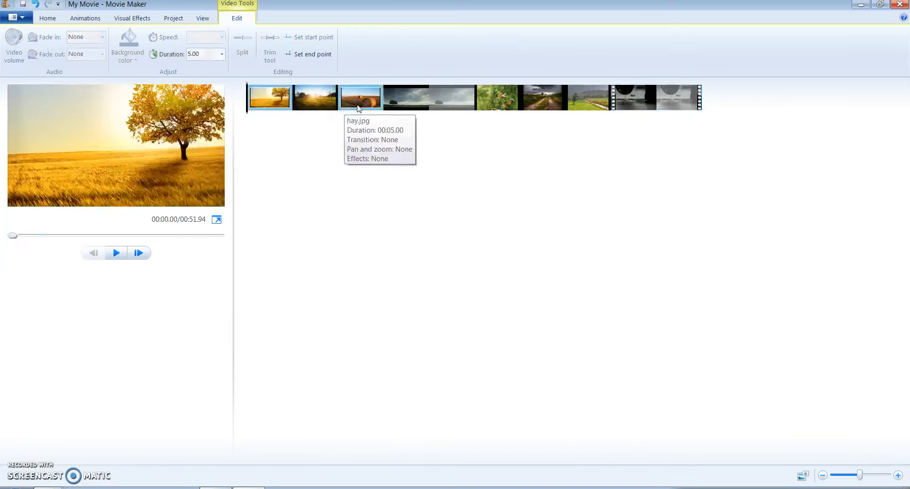
left_click_drag(532, 100, 401, 102)
left_click_drag(592, 102, 270, 128)
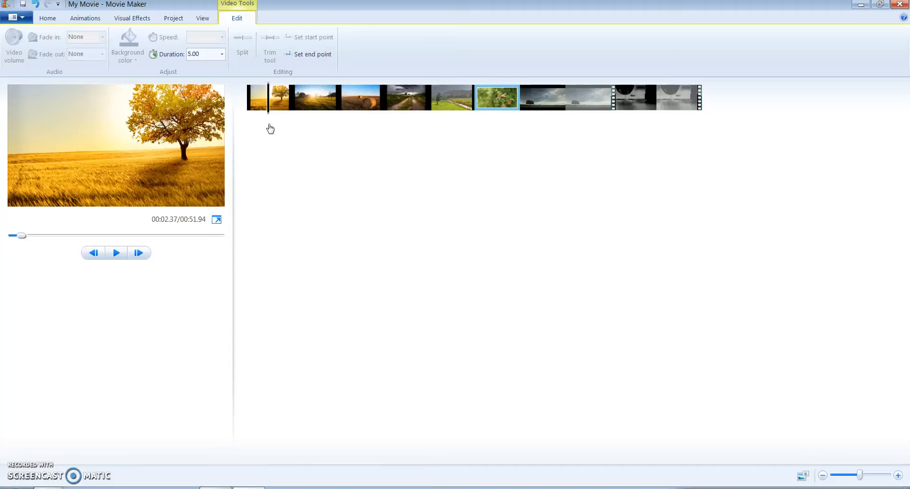
left_click(117, 254)
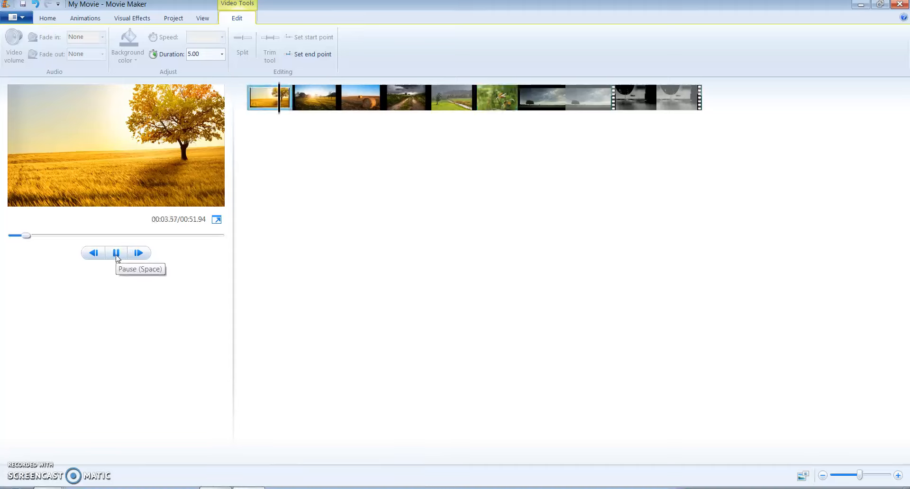
left_click(117, 254)
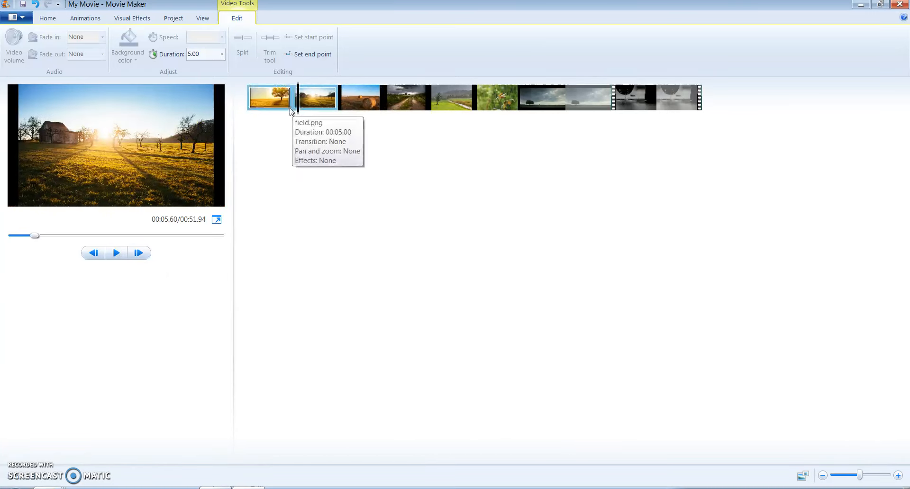
Add a 1.50-second Blur transition to farm.jpg and apply it to all clips
left_click(76, 22)
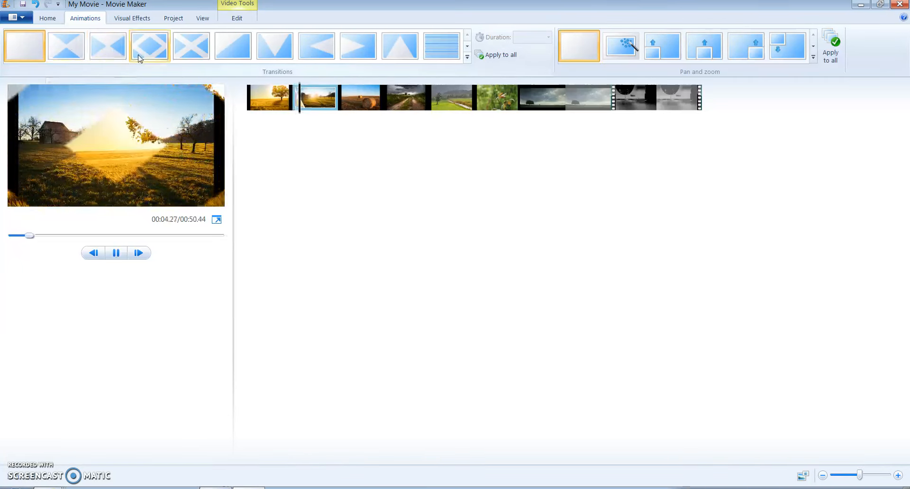
left_click(468, 48)
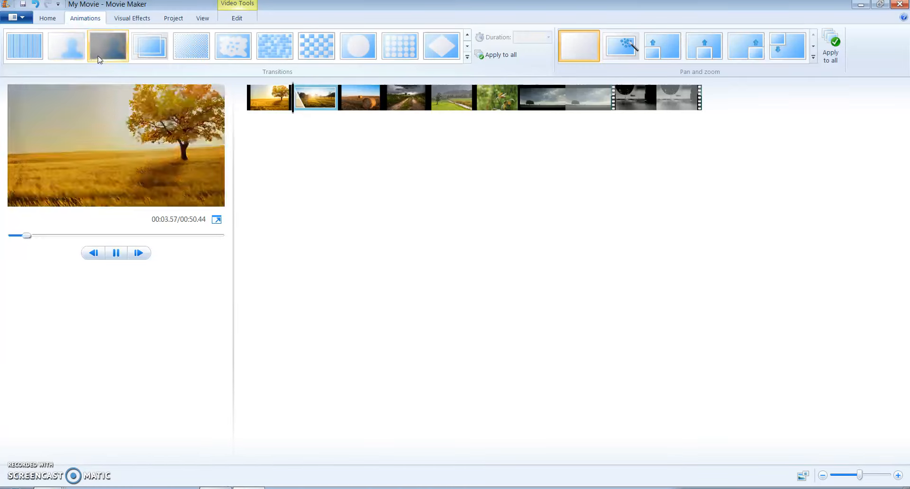
left_click(71, 56)
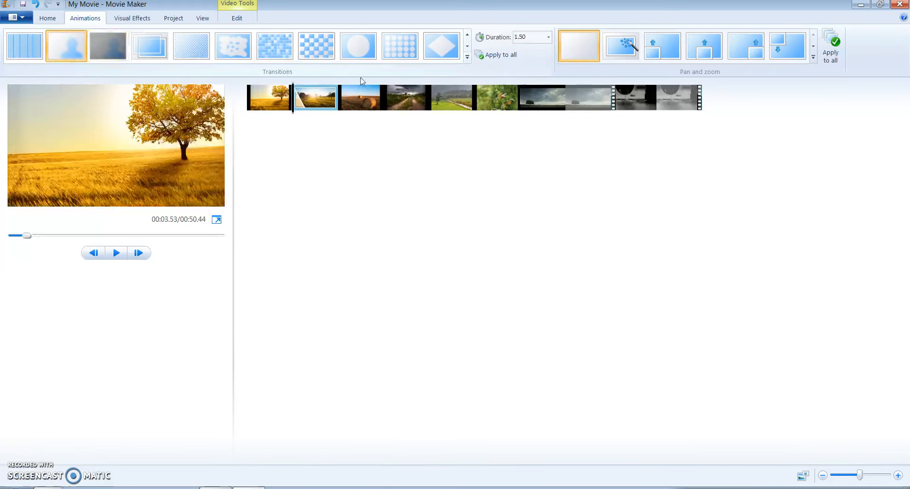
left_click(498, 56)
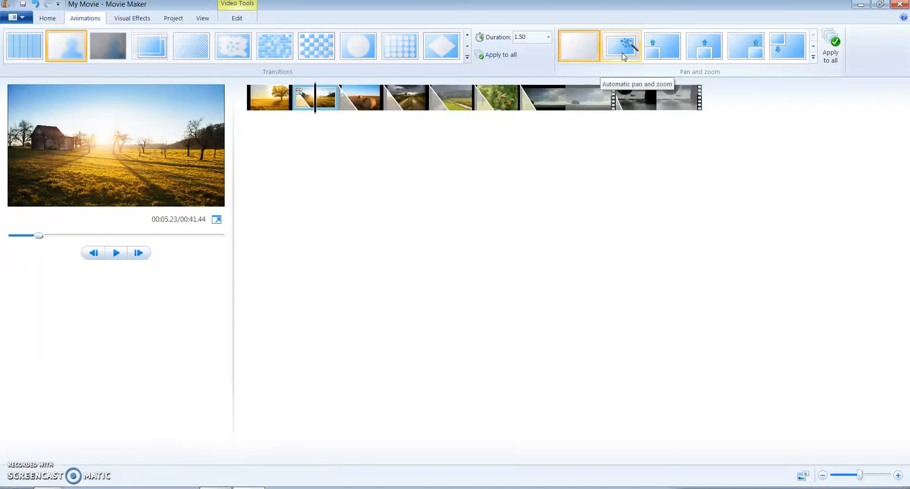
Apply Automatic pan and zoom from field.png to all clips, and set it to none for the walking in puddle video
left_click(283, 106)
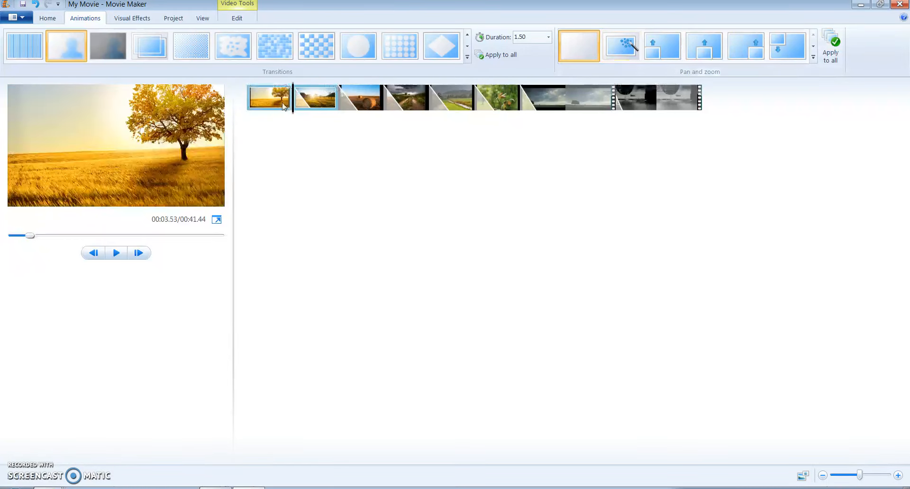
left_click(276, 103)
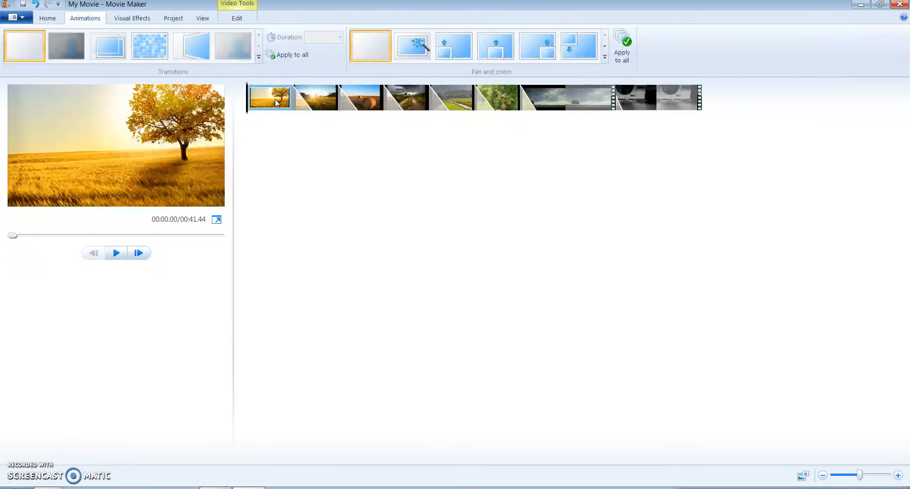
left_click(420, 48)
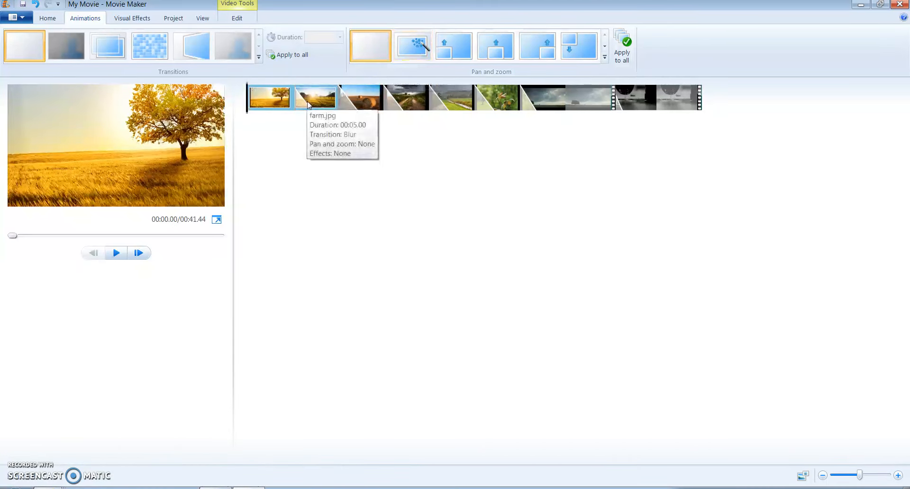
left_click(414, 43)
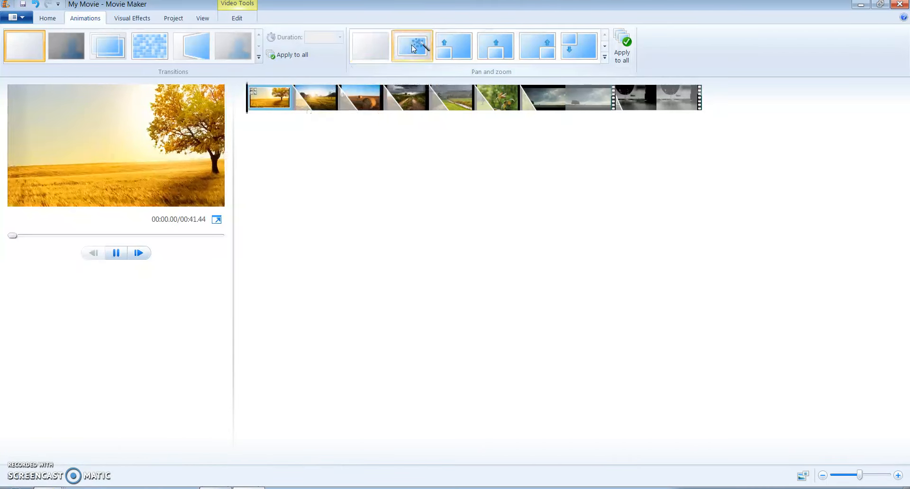
left_click(624, 47)
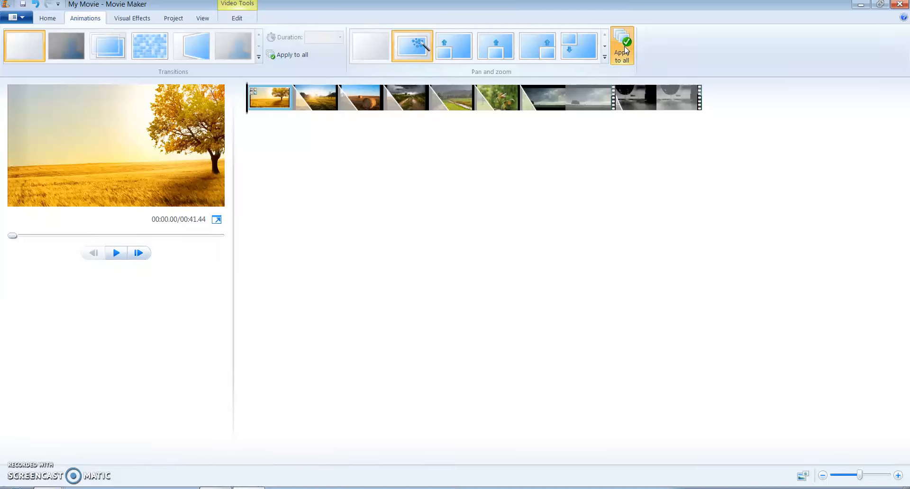
left_click(630, 107)
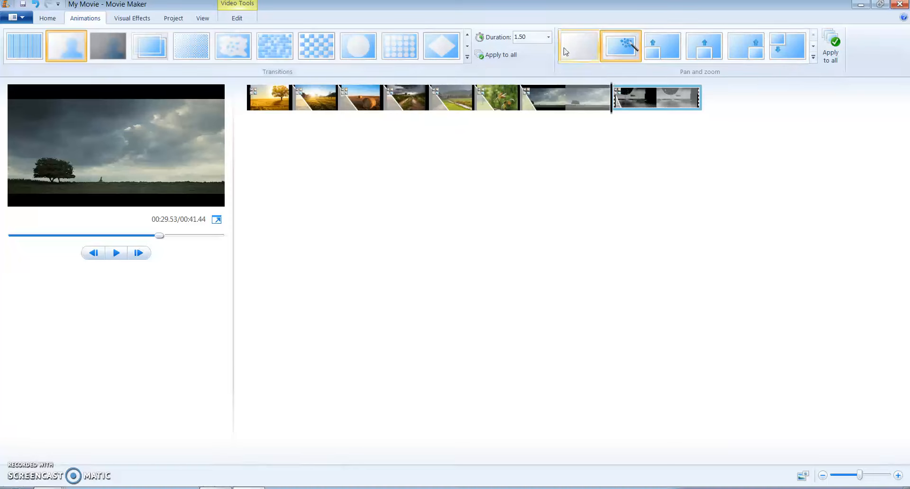
left_click(579, 46)
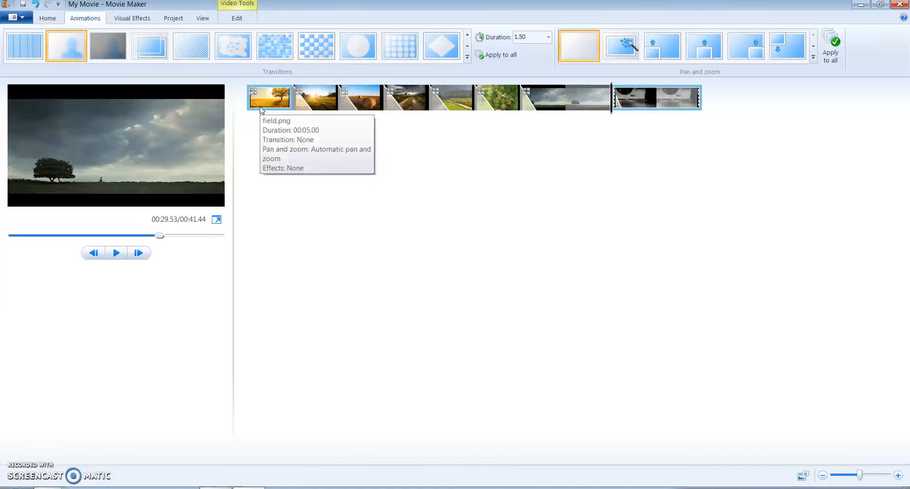
Add the song "Calum Scott - Dancing On My Own" from the Music library as the soundtrack
left_click(47, 18)
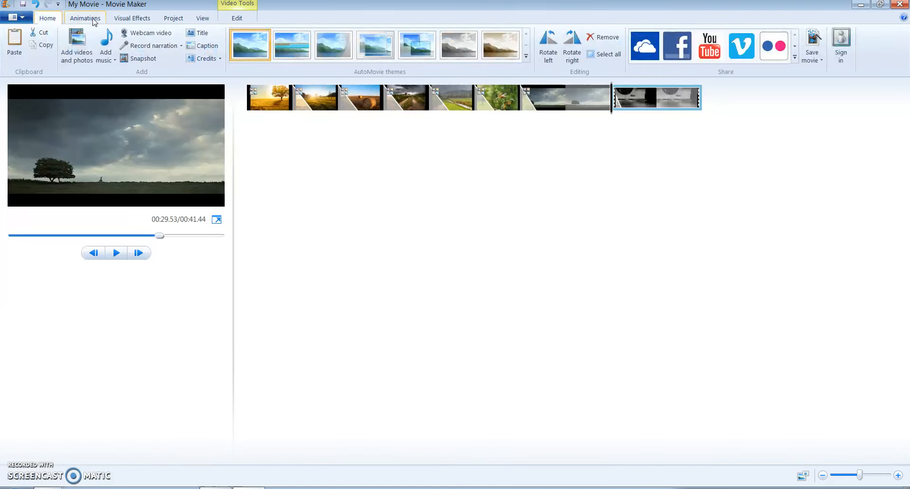
left_click(107, 42)
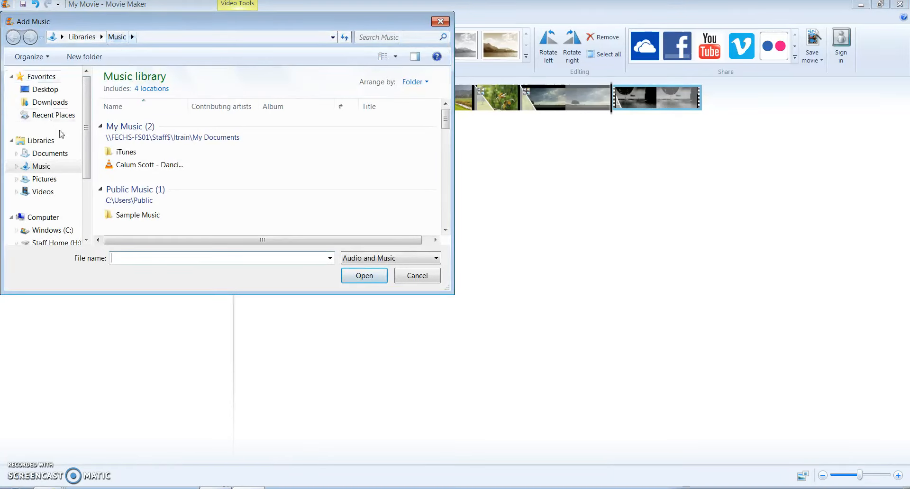
left_click(125, 165)
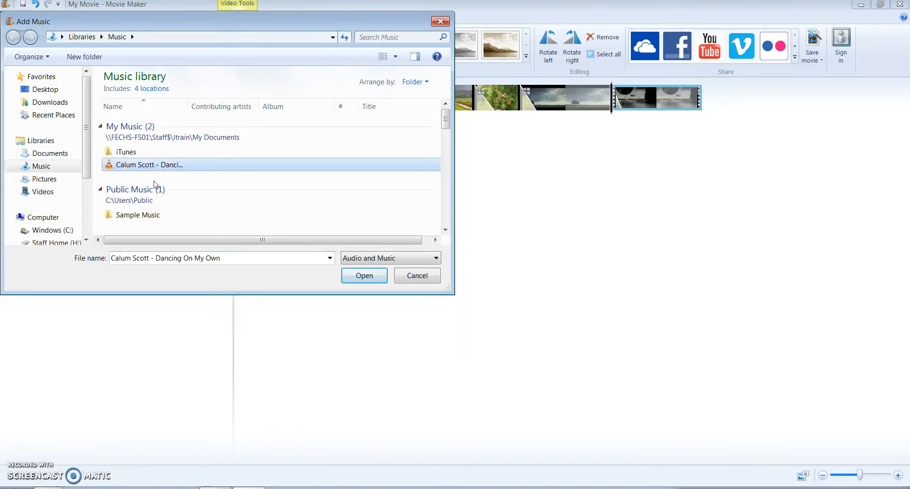
left_click(362, 276)
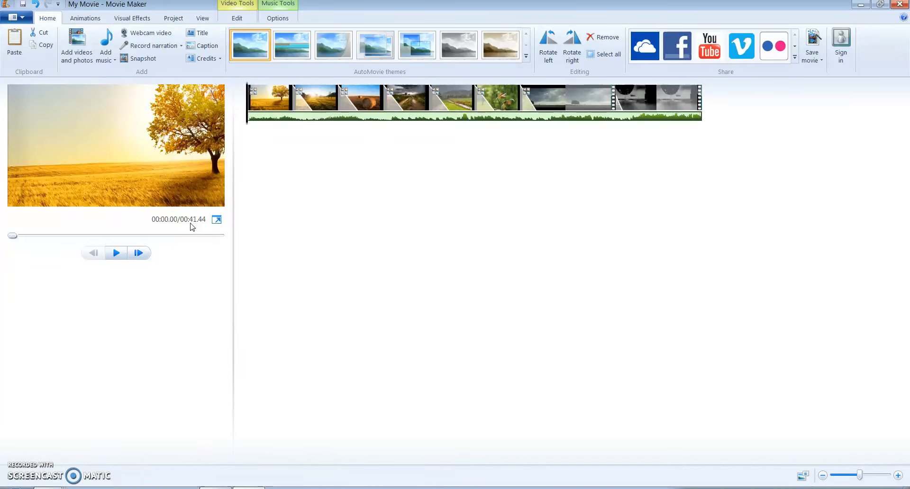
Preview the opening of the movie with its music and return the playhead to the start
left_click(117, 253)
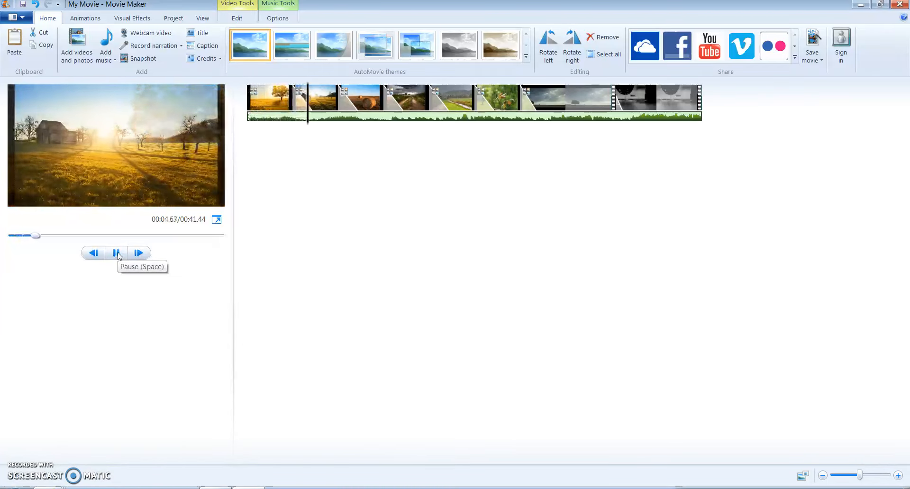
left_click(118, 255)
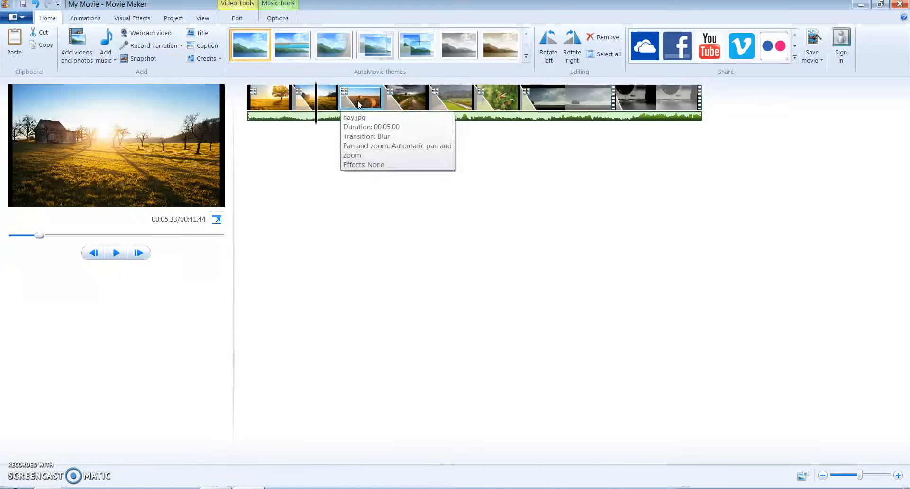
mouse_move(318, 127)
left_mouse_down()
mouse_move(288, 128)
mouse_move(327, 130)
left_mouse_up()
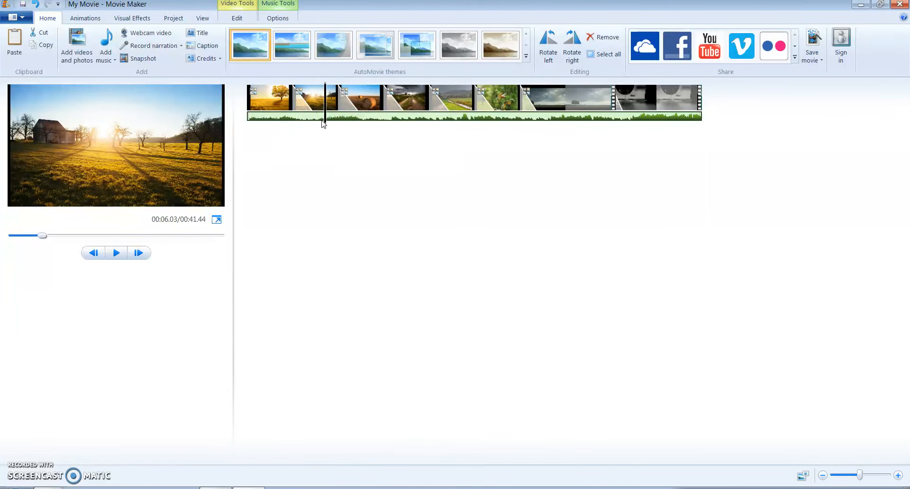
key("Home")
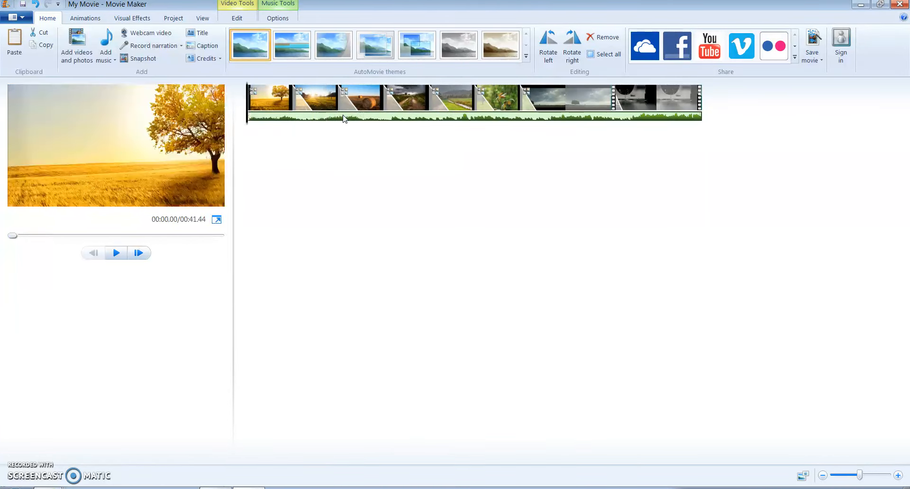
Examine the soundtrack's volume control and its fade-in and fade-out choices
left_click(276, 19)
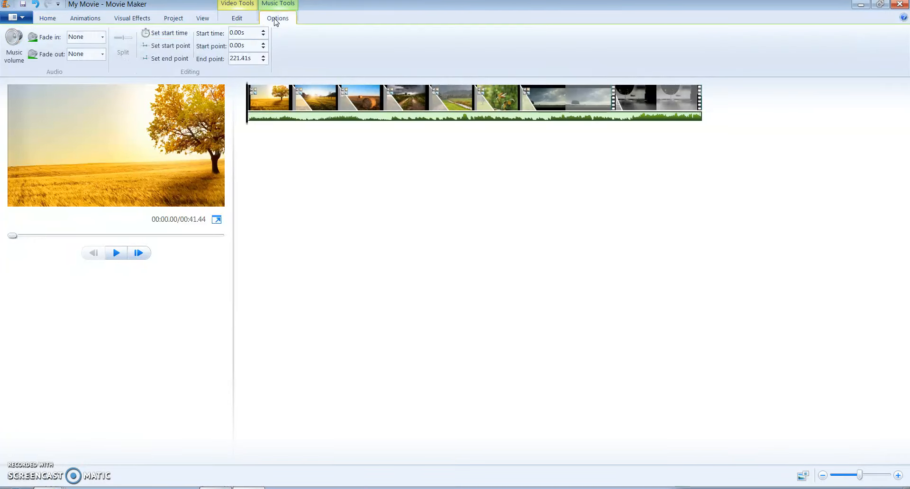
left_click(15, 47)
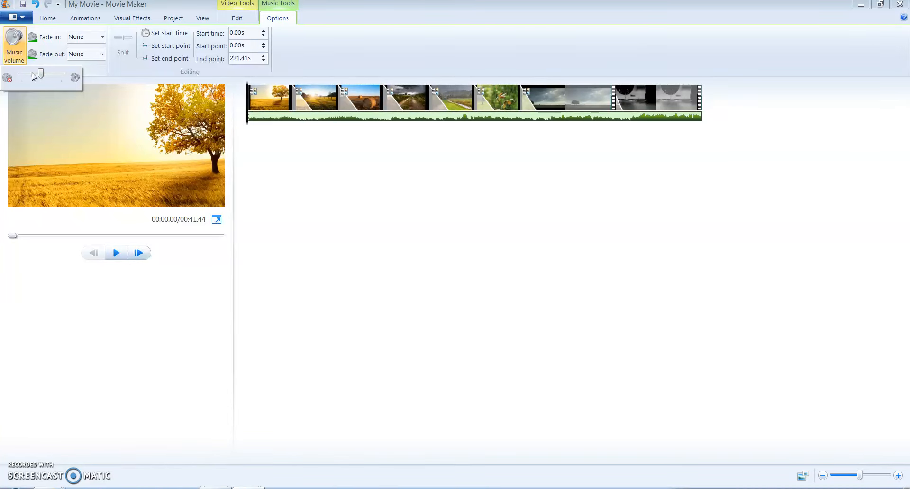
left_click(102, 37)
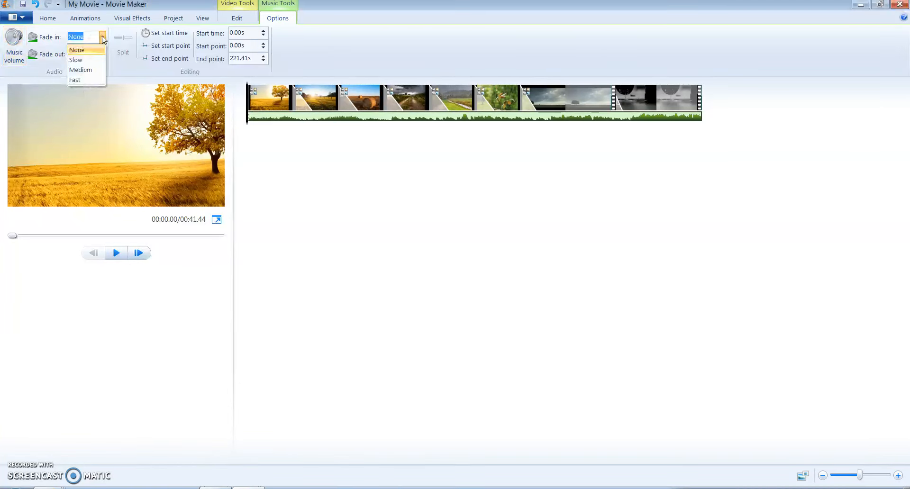
left_click(104, 38)
left_click(102, 54)
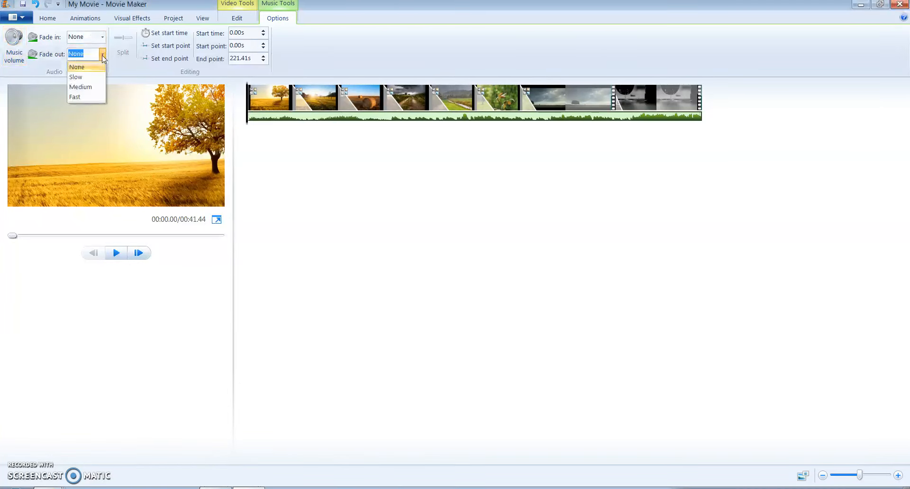
left_click(102, 55)
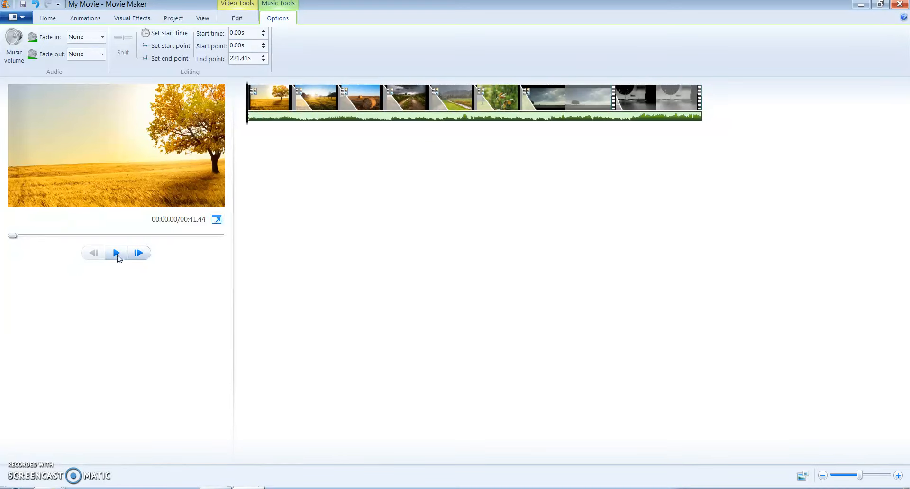
Save the movie with the recommended project settings to the Desktop as "Music Video" in MPEG-4/H.264 format, and dismiss the completion dialog
left_click(22, 18)
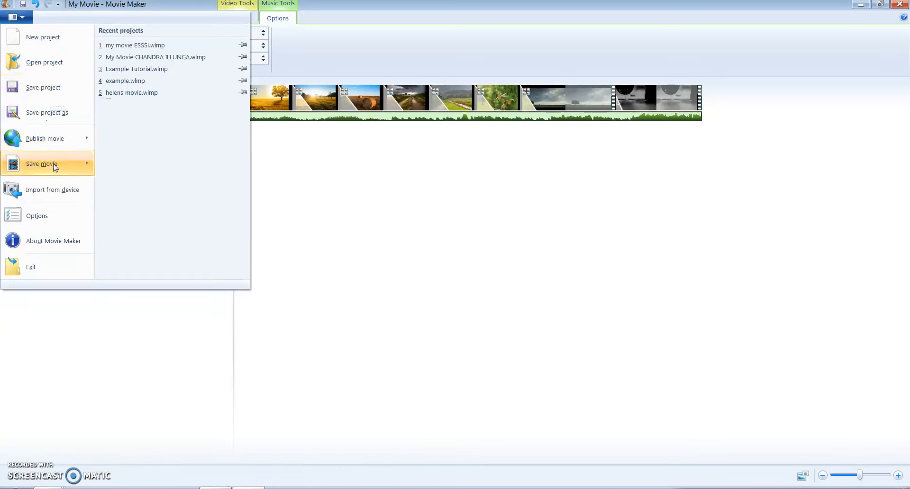
mouse_move(55, 167)
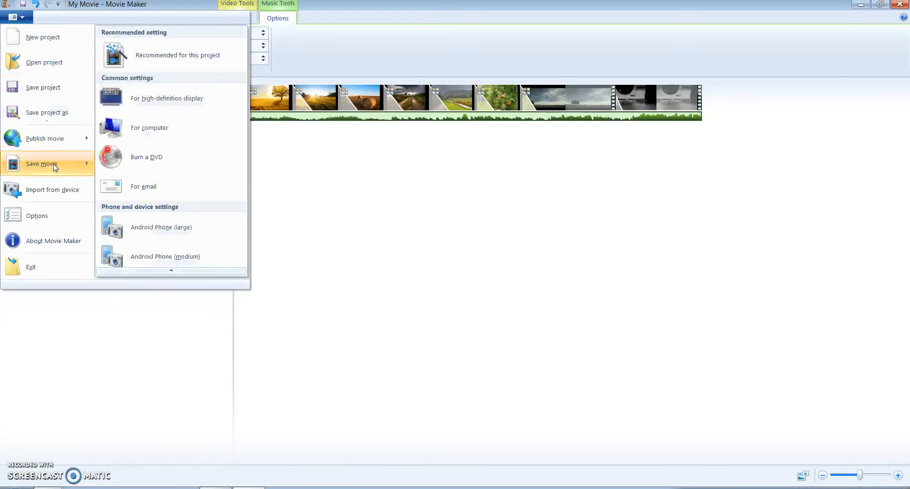
left_click(157, 63)
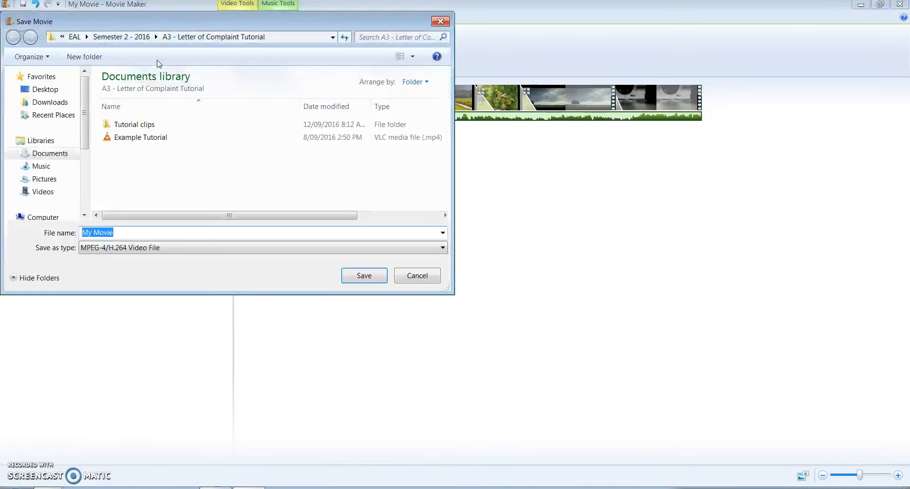
left_click(45, 89)
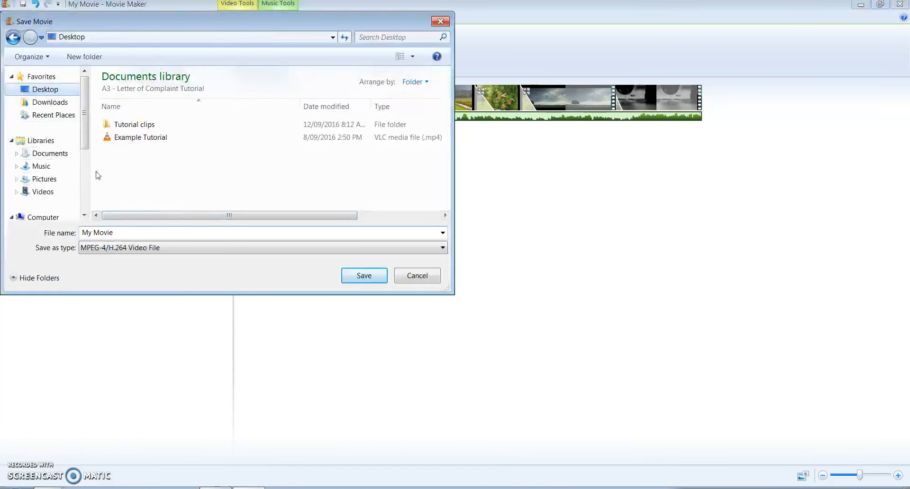
type("Music")
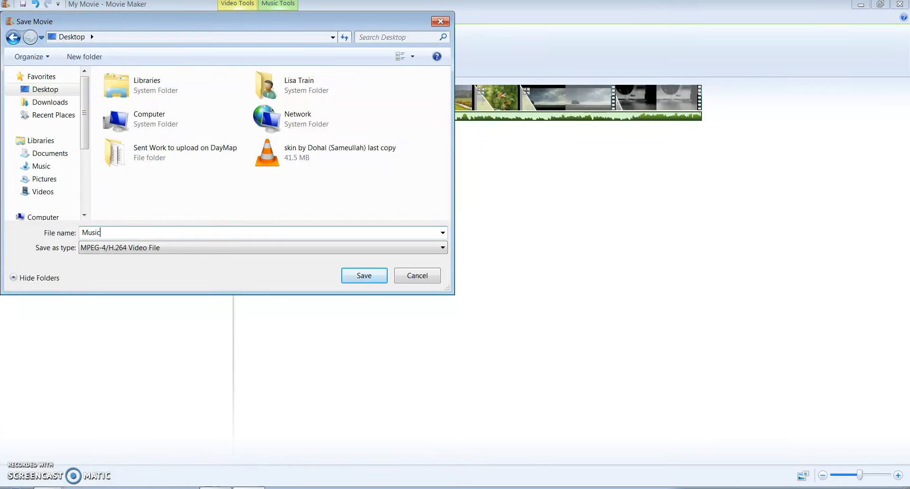
type(" Video")
left_click(363, 279)
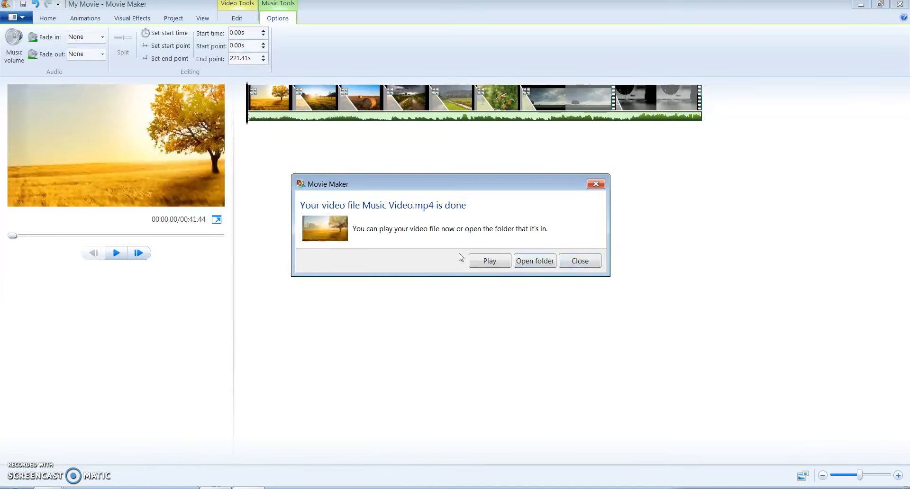
left_click(571, 263)
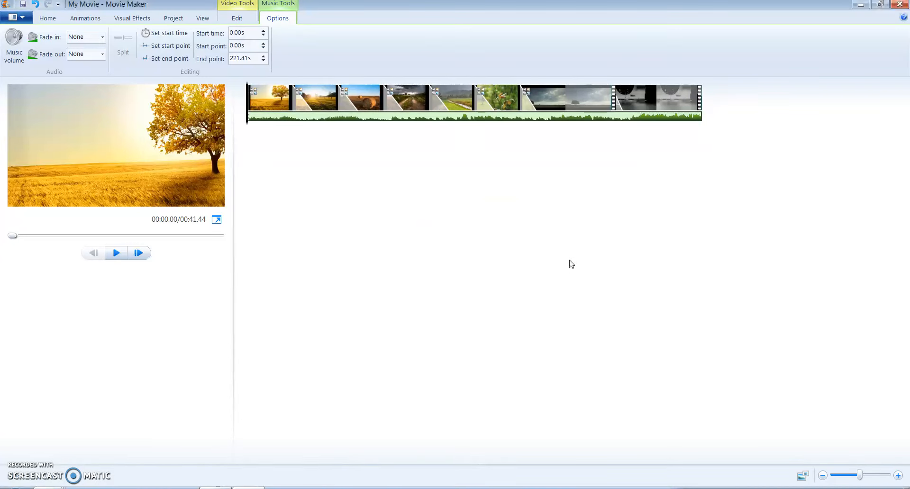
Switch to the Windows desktop and open the saved Music Video file for playback
left_click(858, 4)
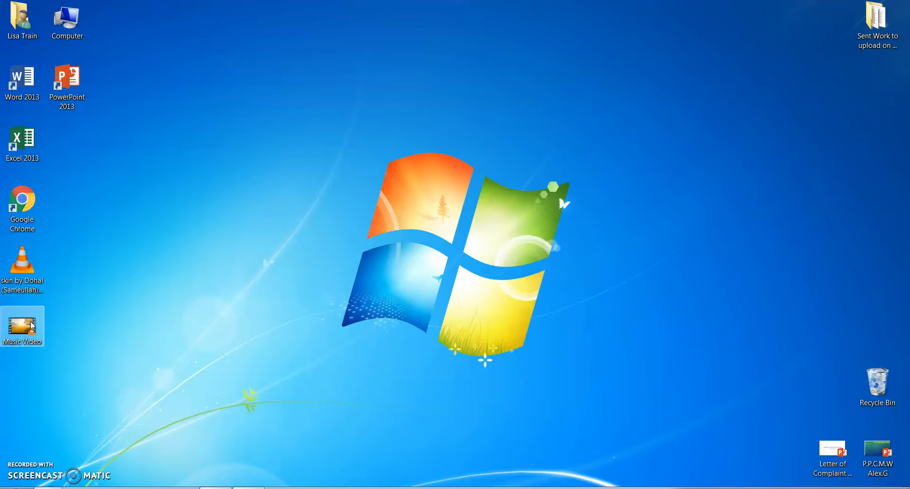
double_click(29, 339)
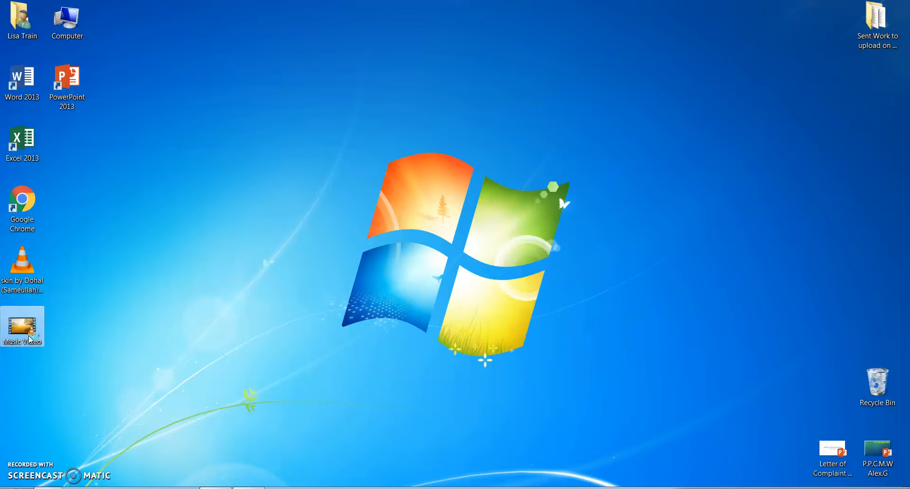